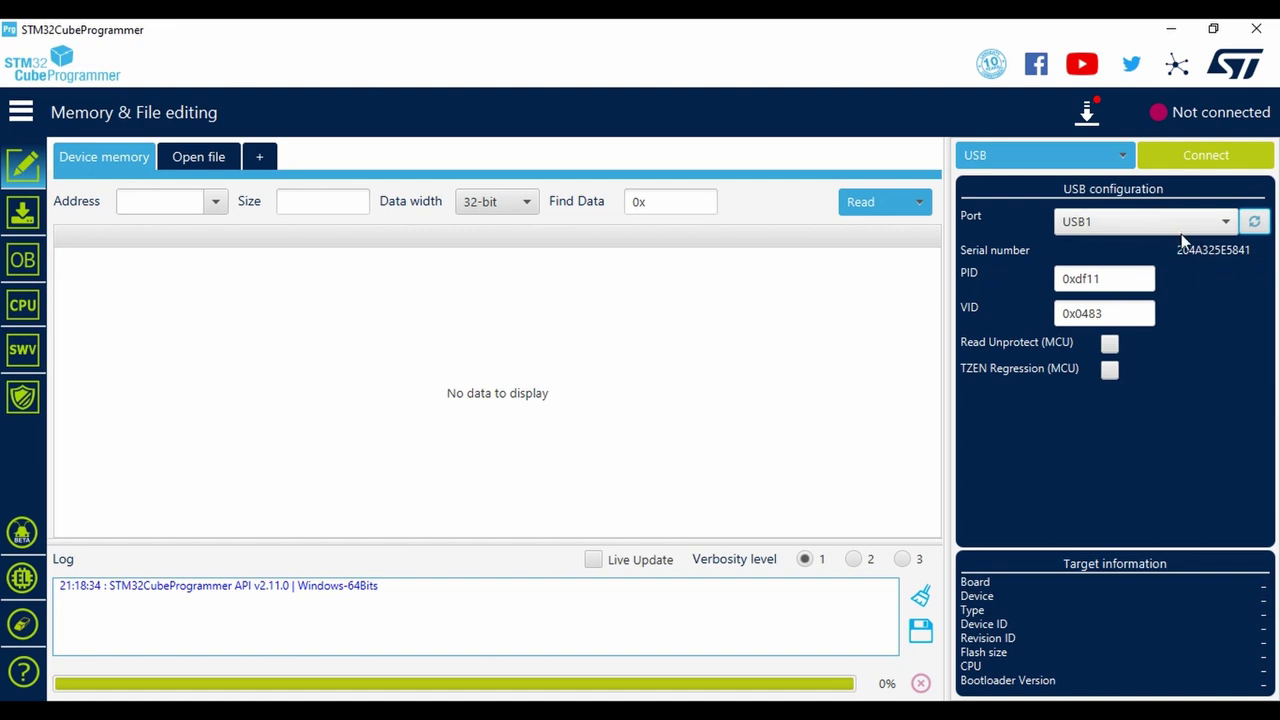
Step: Connect to the board over USB using port USB1
left_click(1228, 224)
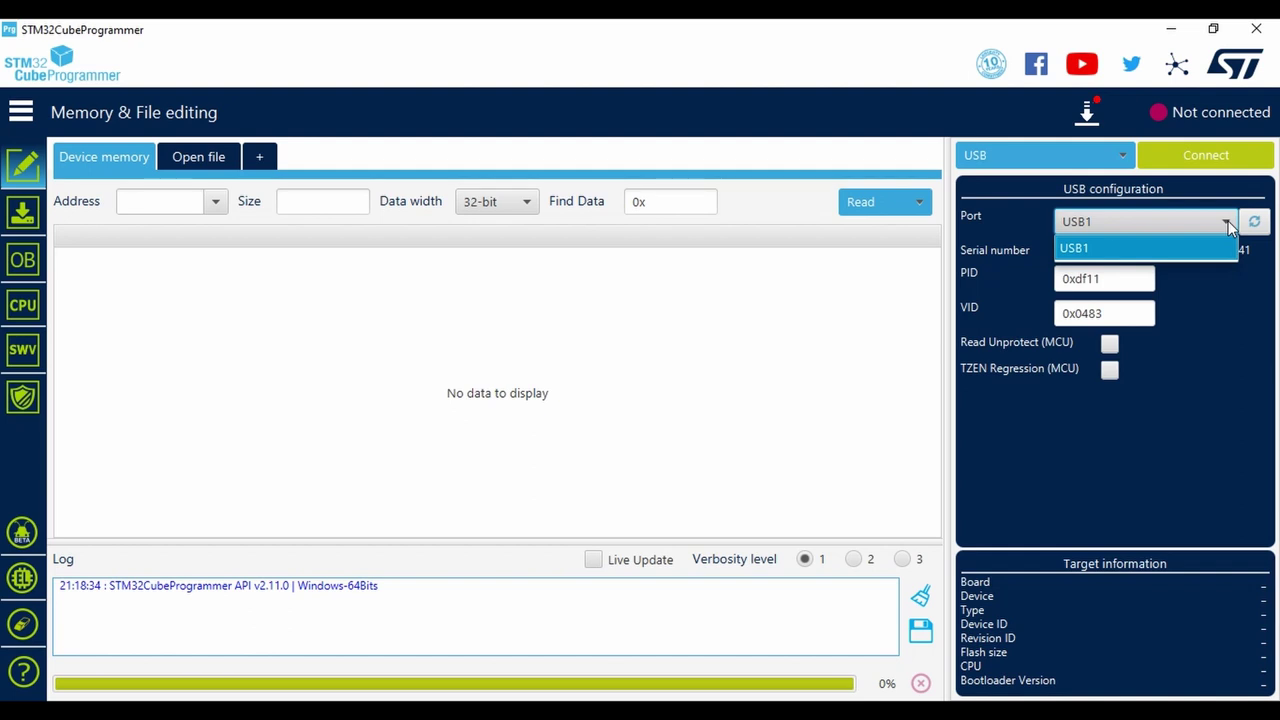
left_click(1228, 224)
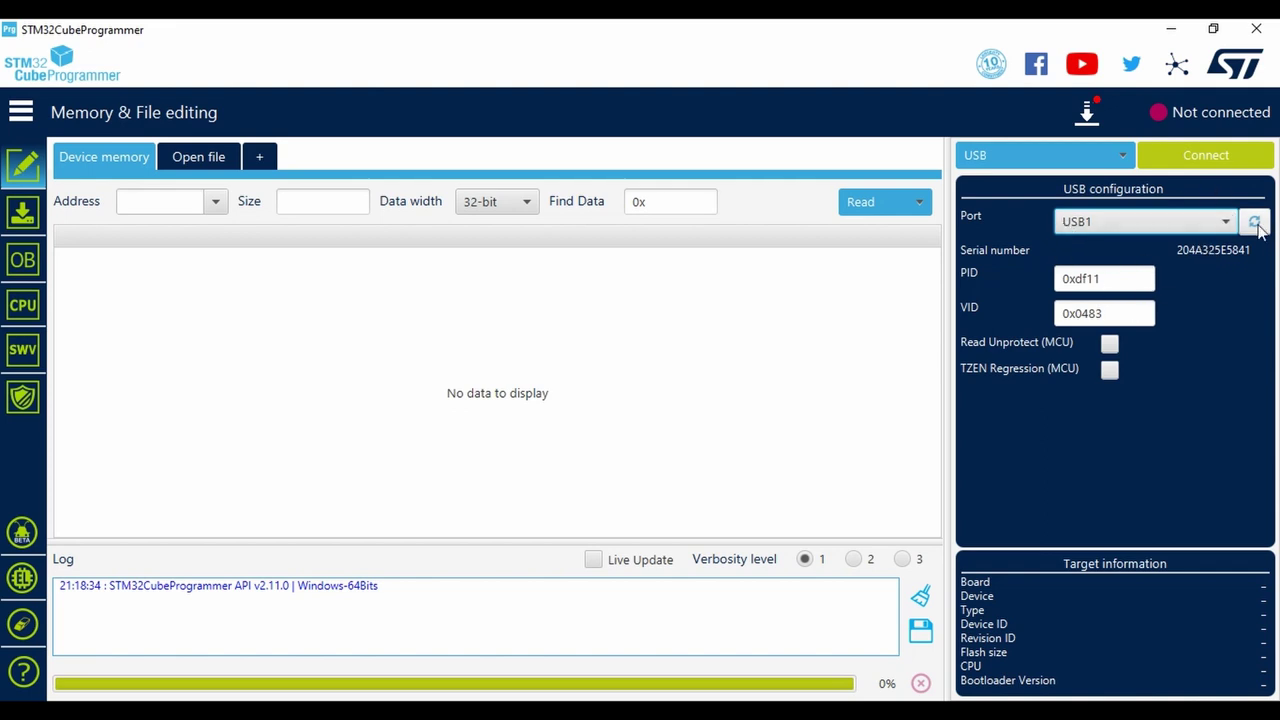
left_click(1208, 145)
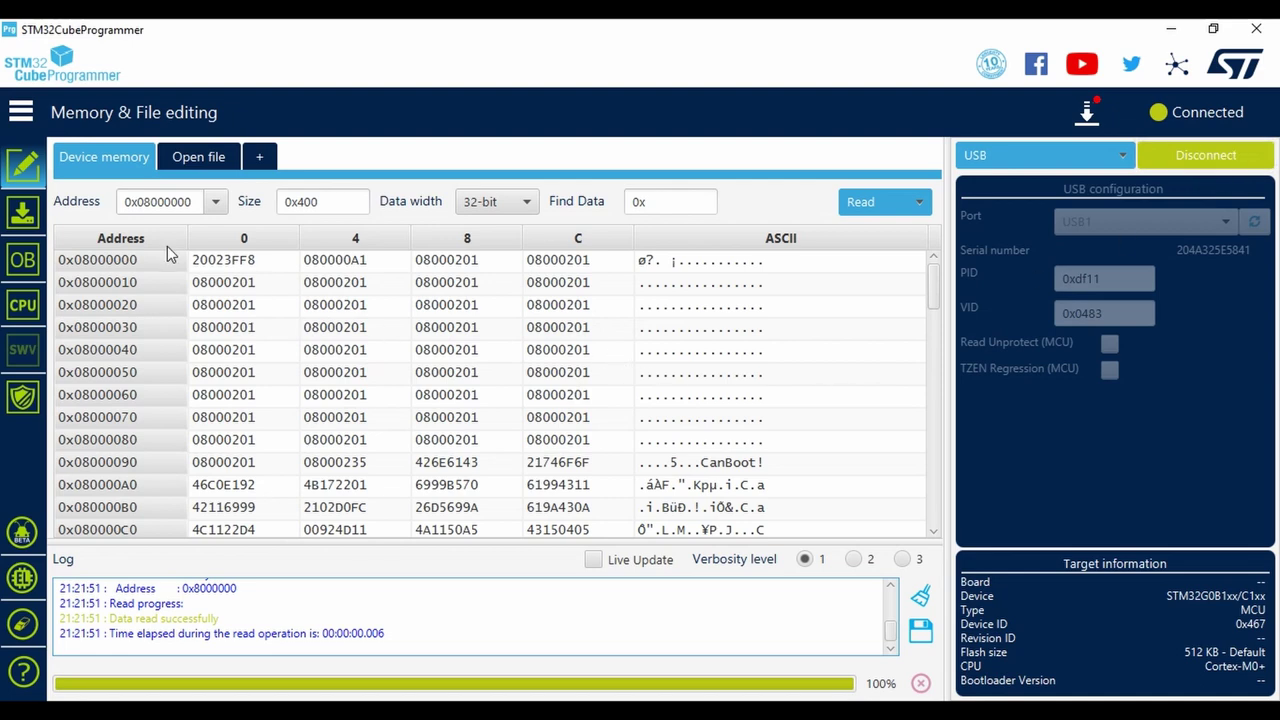
Step: Perform a full chip erase of the flash memory and view the device memory contents
left_click(33, 218)
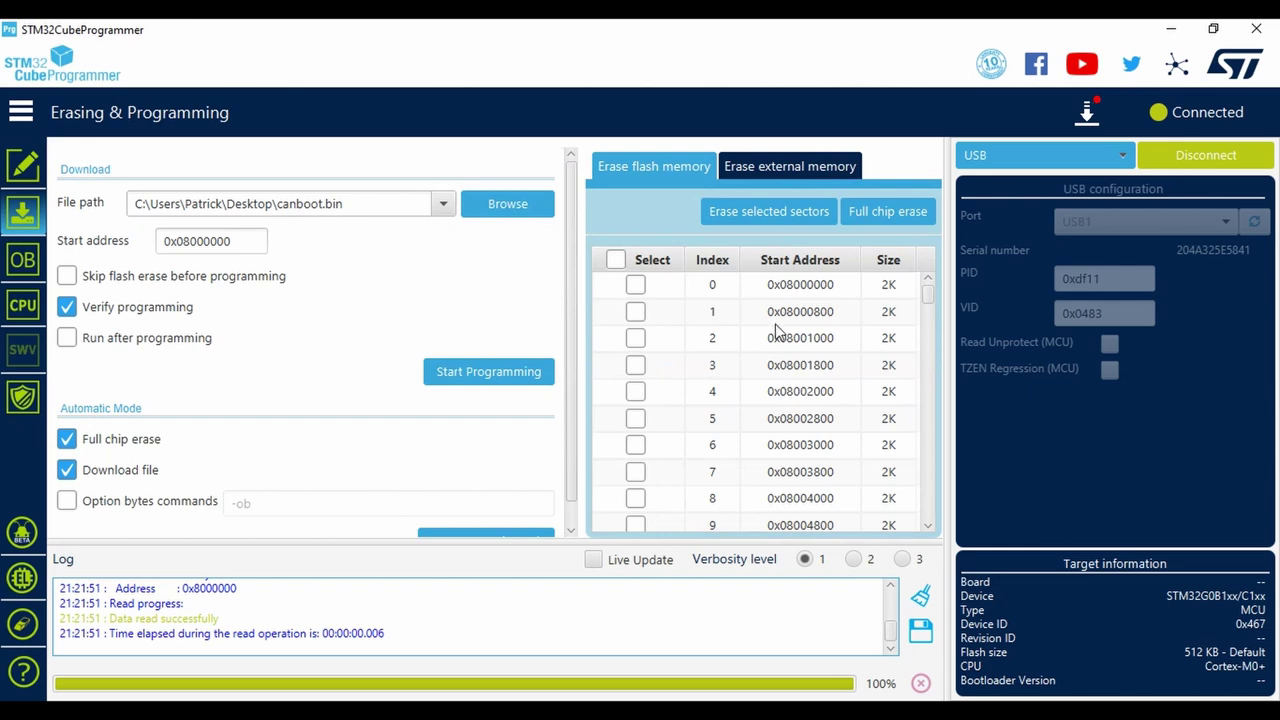
left_click(893, 212)
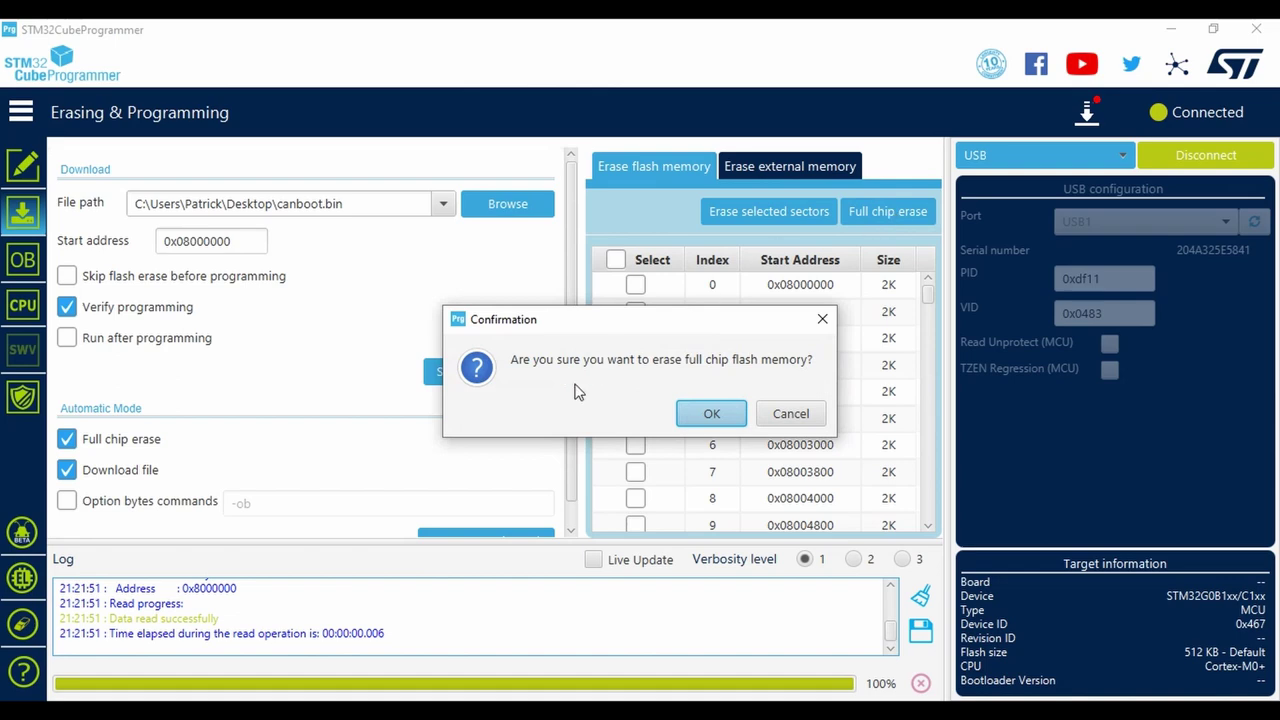
left_click(731, 414)
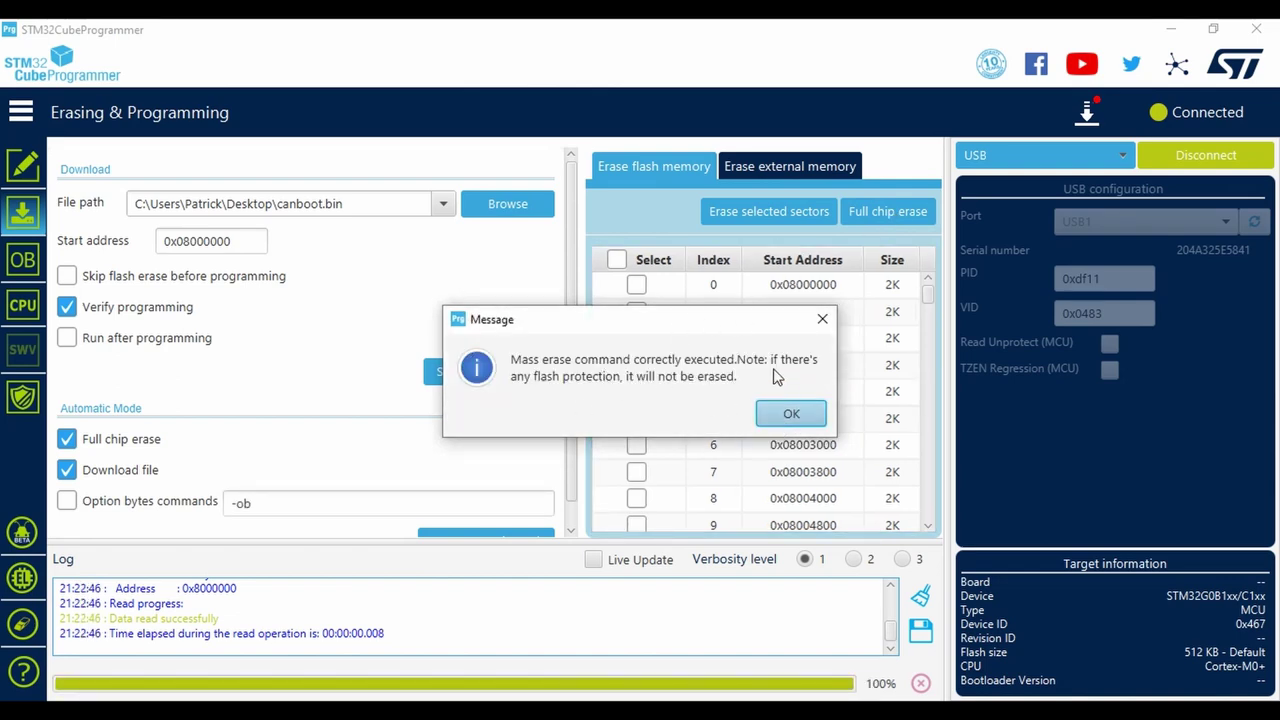
left_click(782, 425)
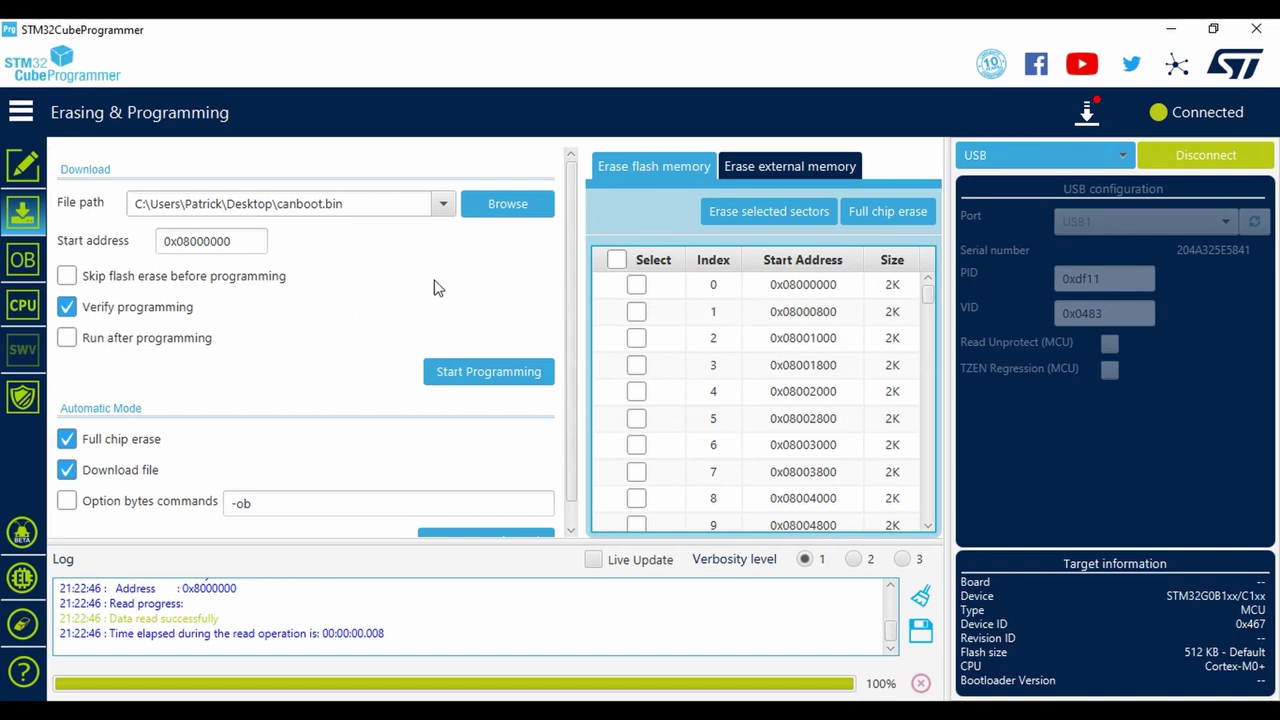
left_click(28, 168)
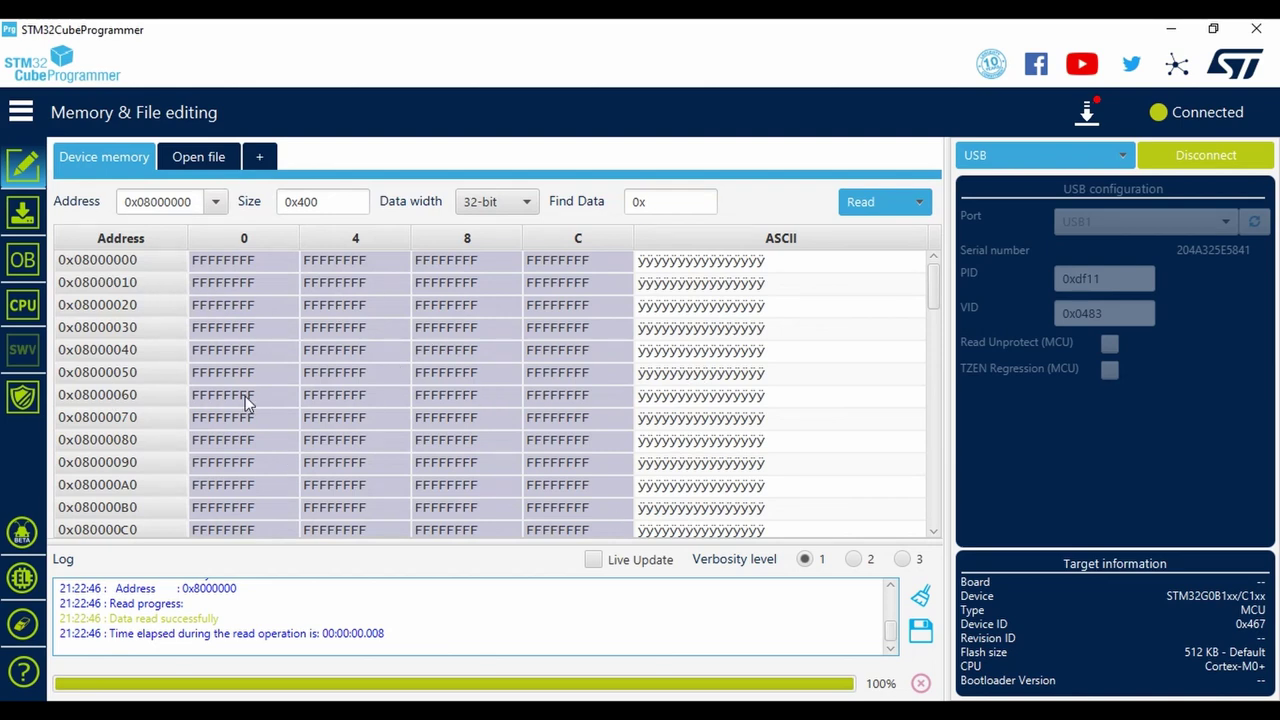
Step: Program canboot.bin to start address 0x08000000 with verification enabled and read the device memory again
left_click(22, 213)
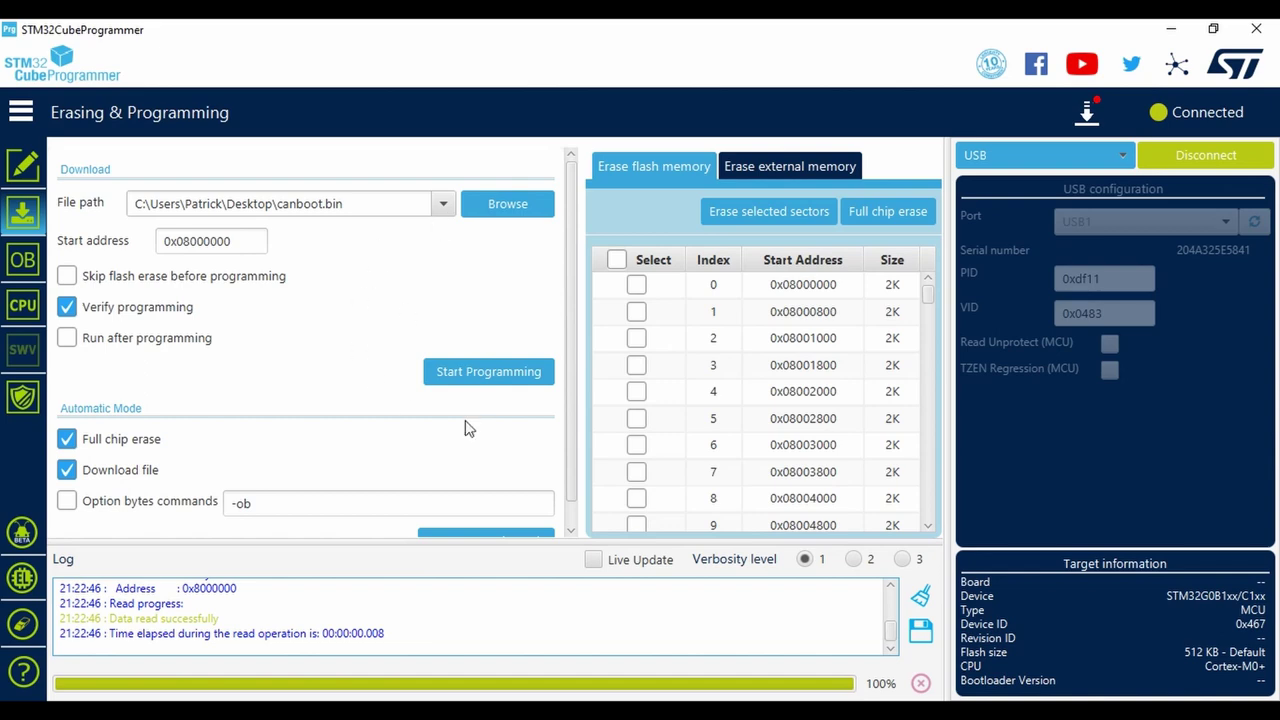
left_click(499, 378)
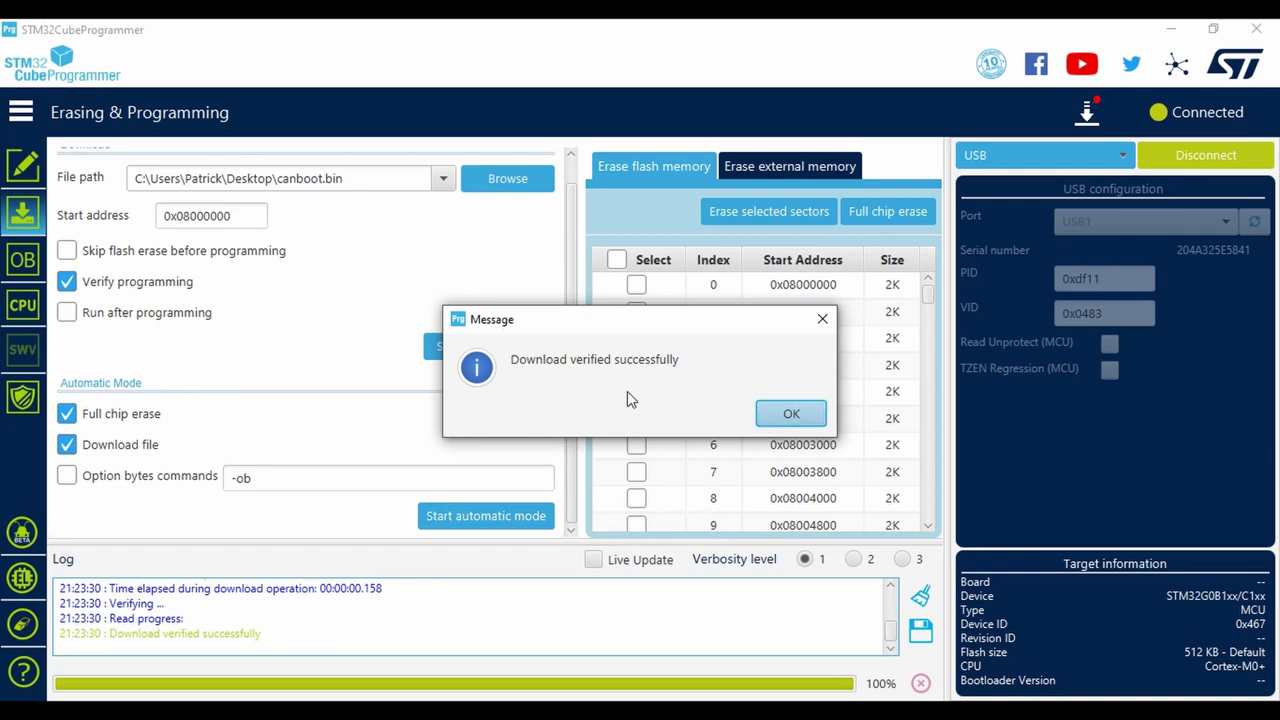
left_click(790, 414)
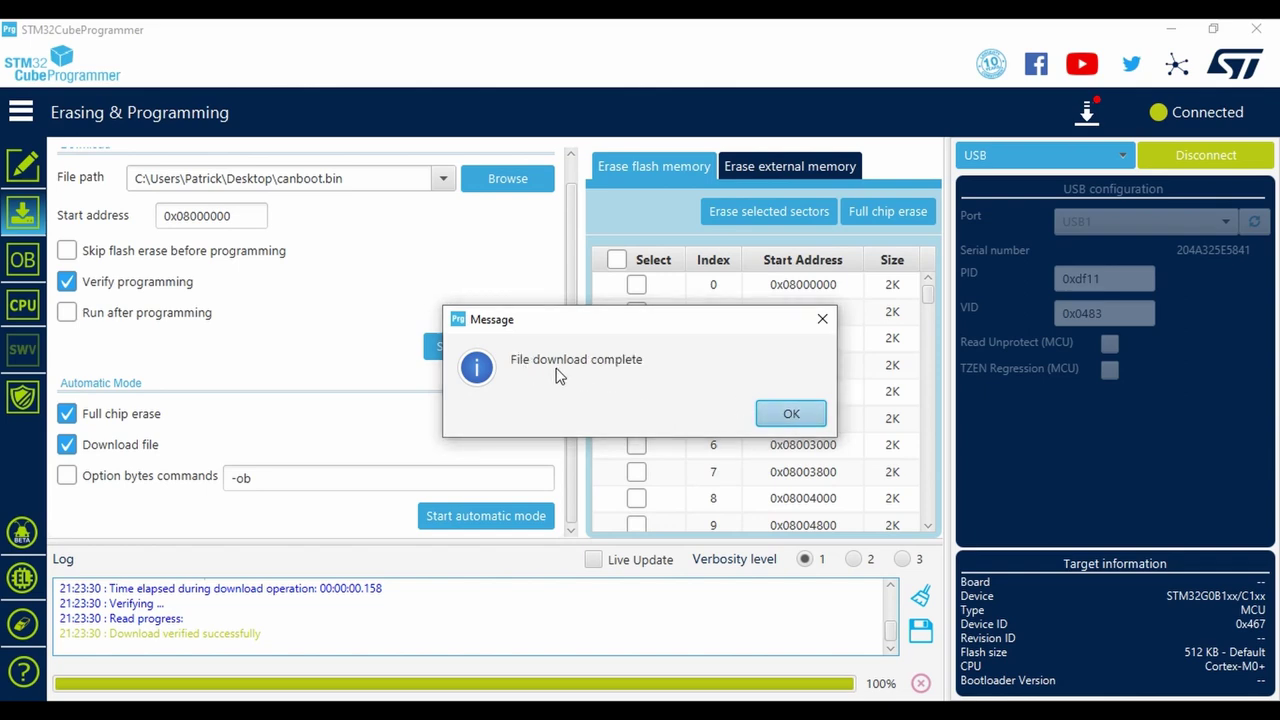
left_click(822, 417)
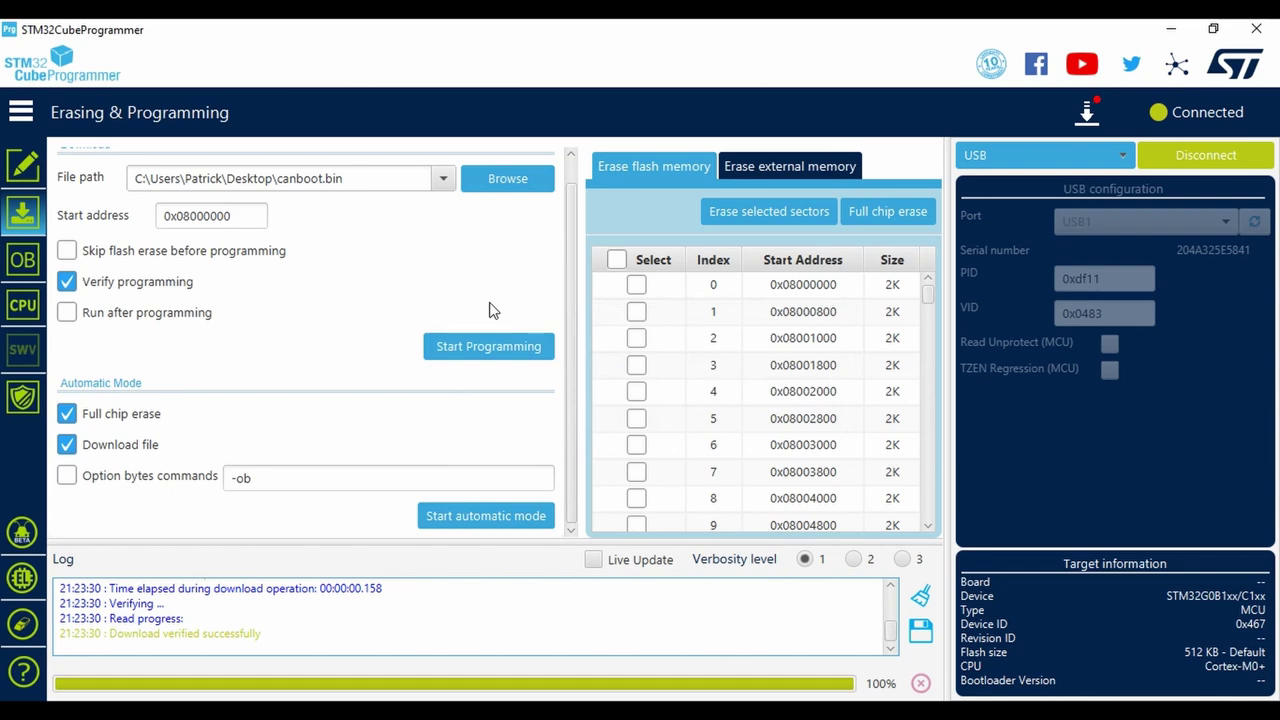
left_click(37, 176)
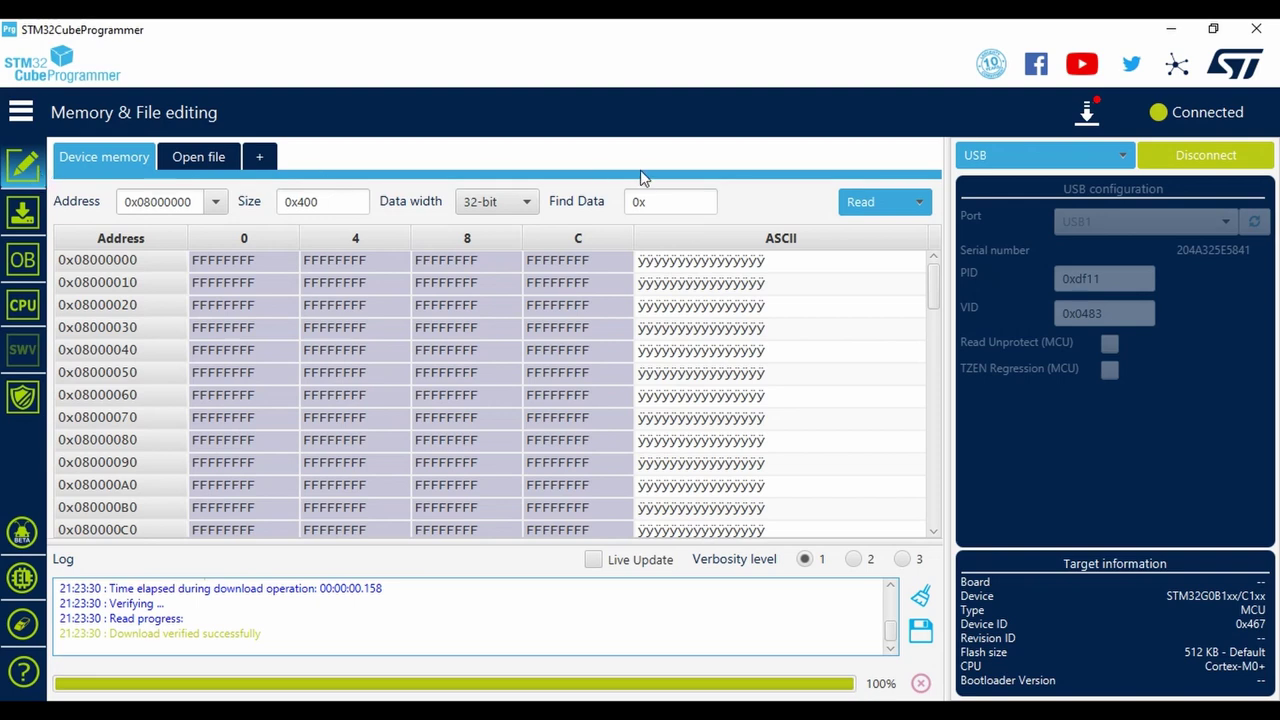
left_click(857, 214)
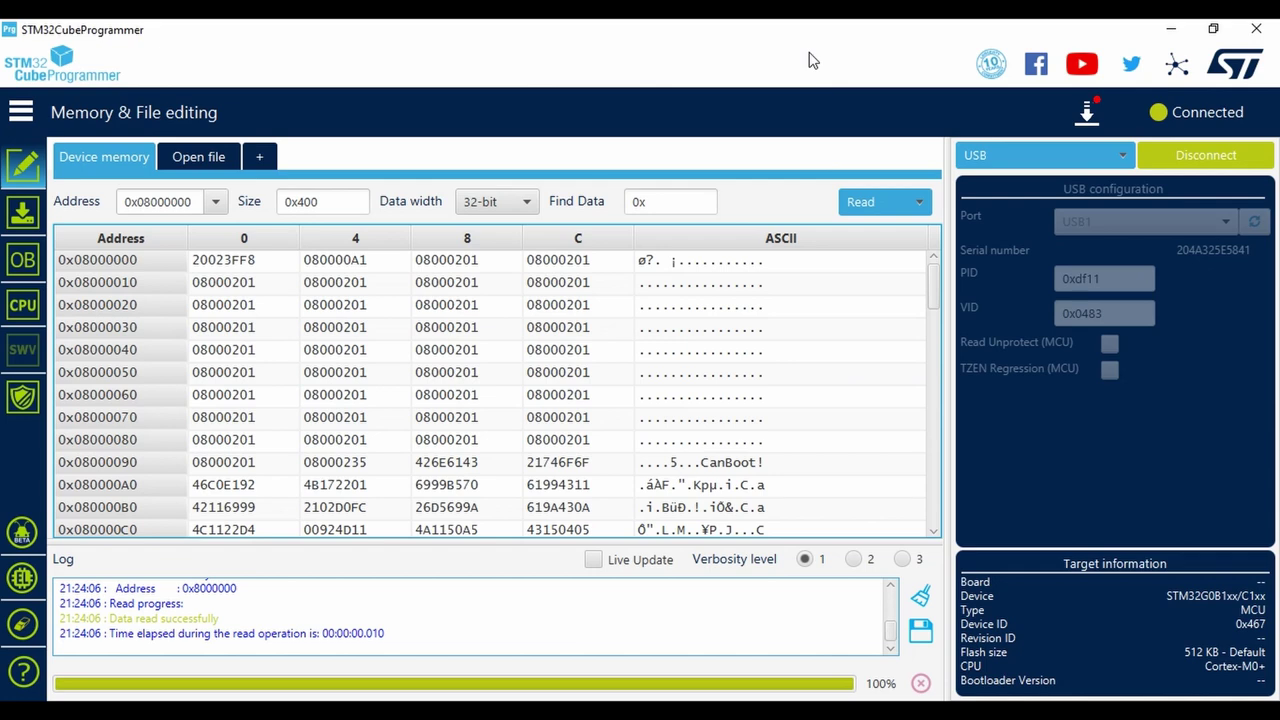
Step: Dismiss the lost-connection warning and close STM32CubeProgrammer
left_click(1171, 31)
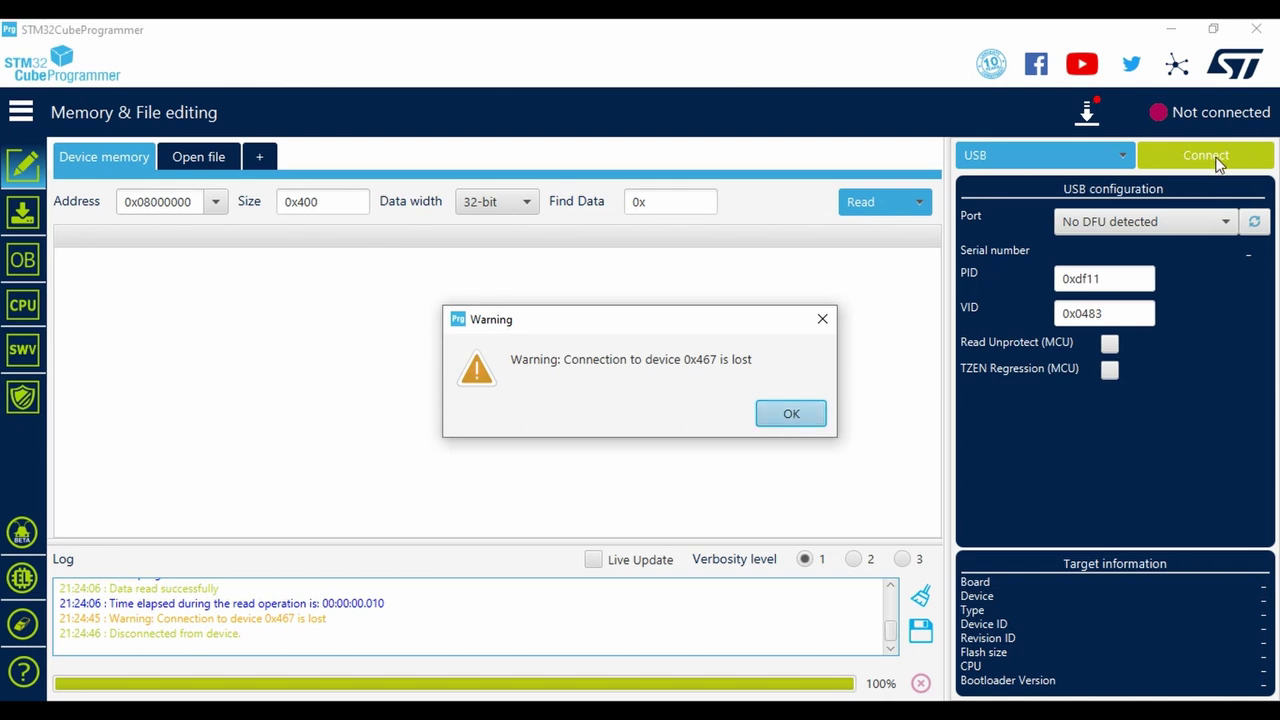
left_click(791, 414)
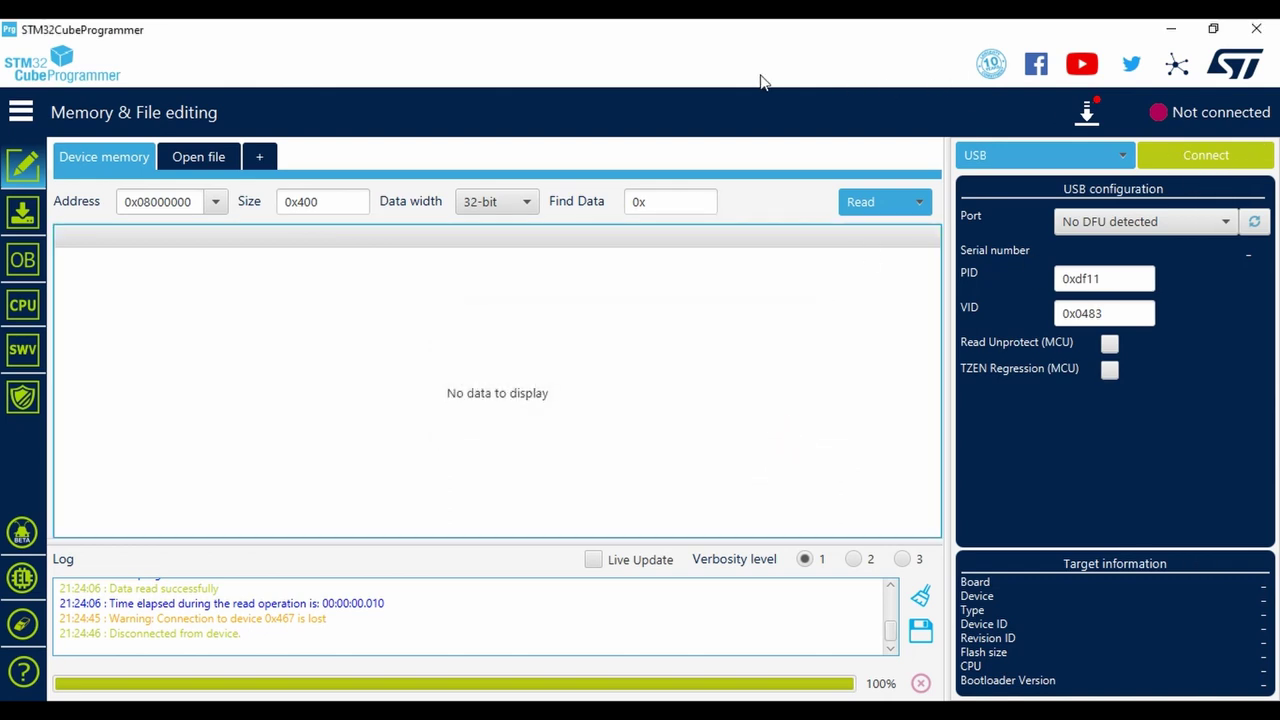
left_click(1258, 28)
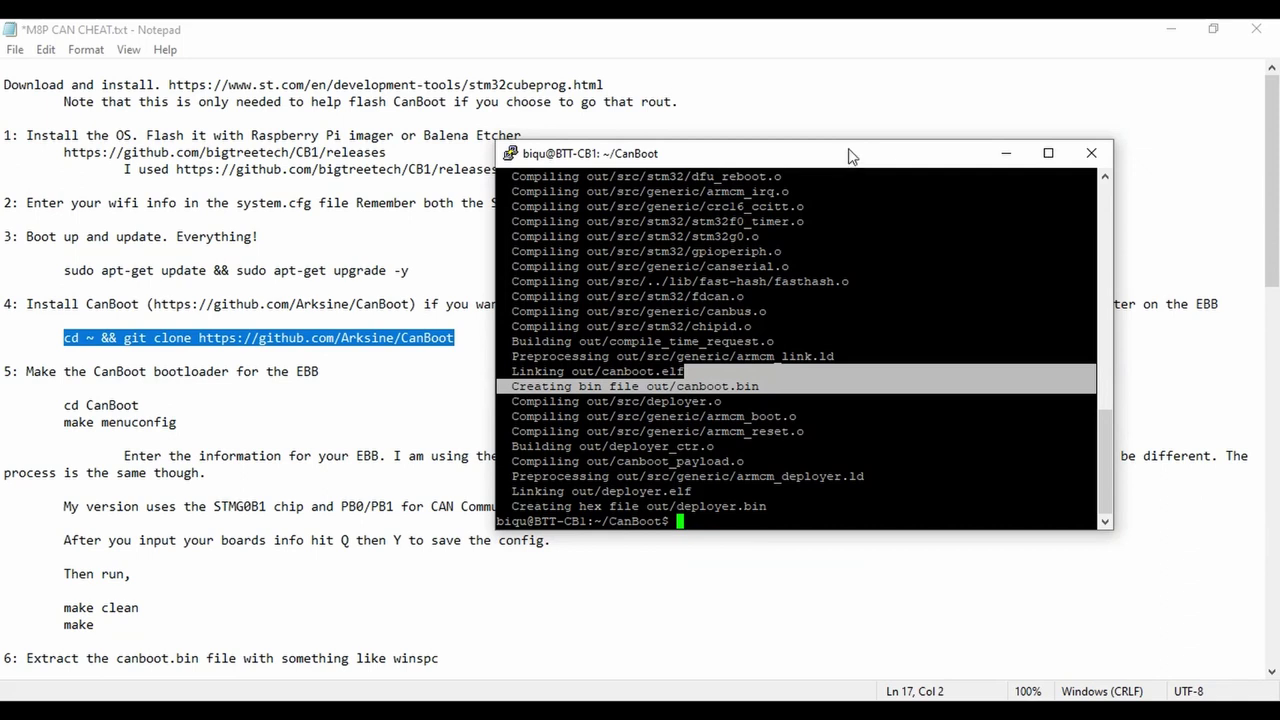
Step: In the SSH terminal, leave the CanBoot folder with cd and list the home directory with ls
left_click_drag(851, 157, 790, 142)
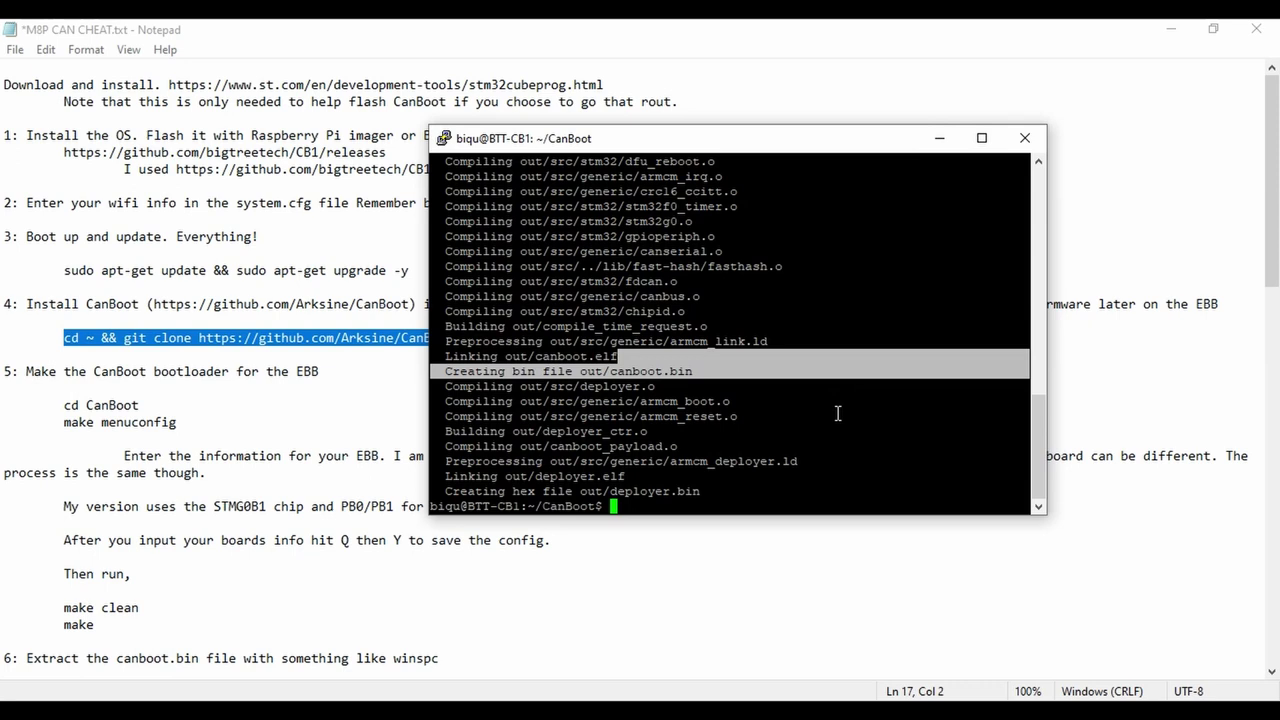
left_click_drag(543, 506, 598, 506)
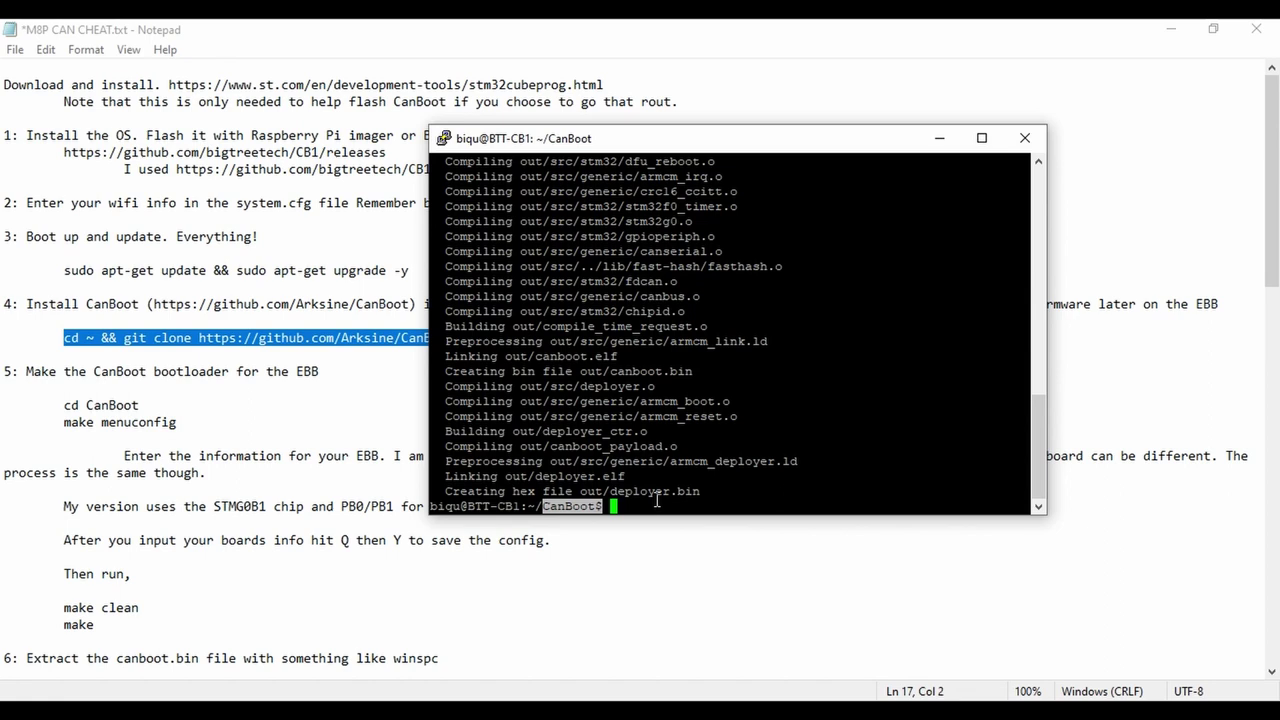
type("cd")
key("Return")
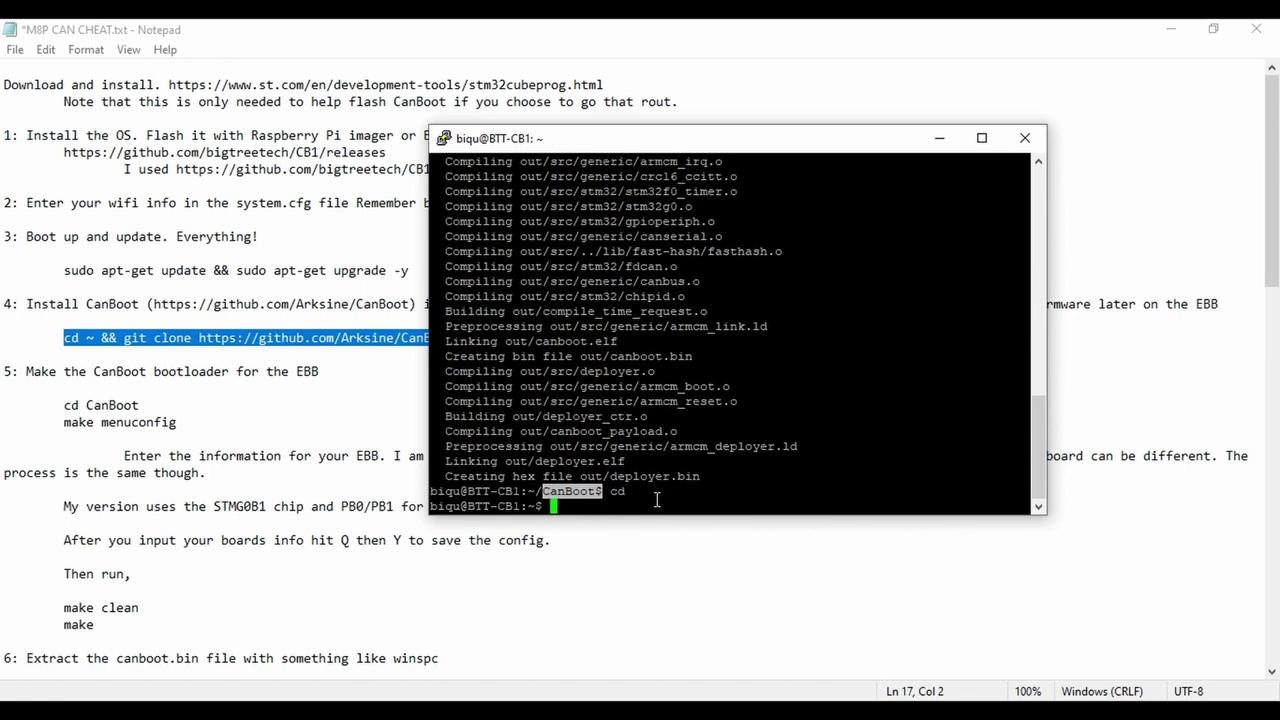
type("ls")
key("Return")
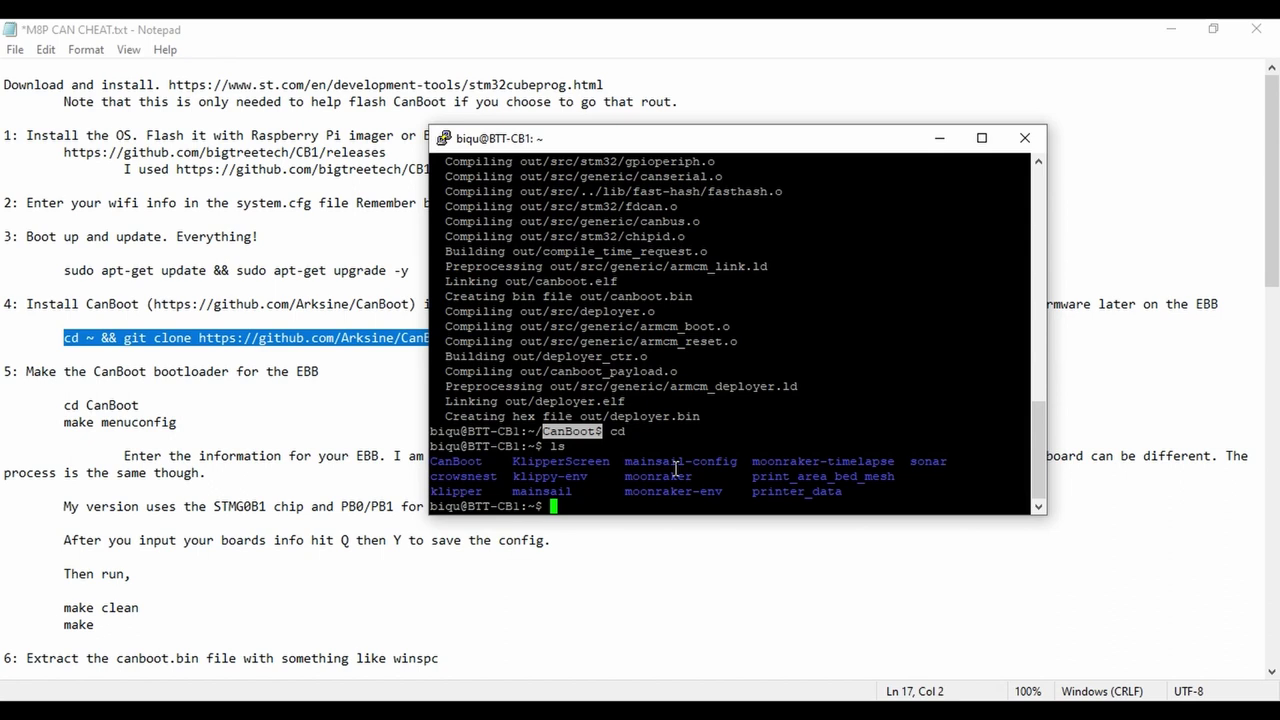
Step: Change into the klipper directory with cd klipper
type("cd ")
type("kk")
key("BackSpace")
key("BackSpace")
type("klipper")
key("Return")
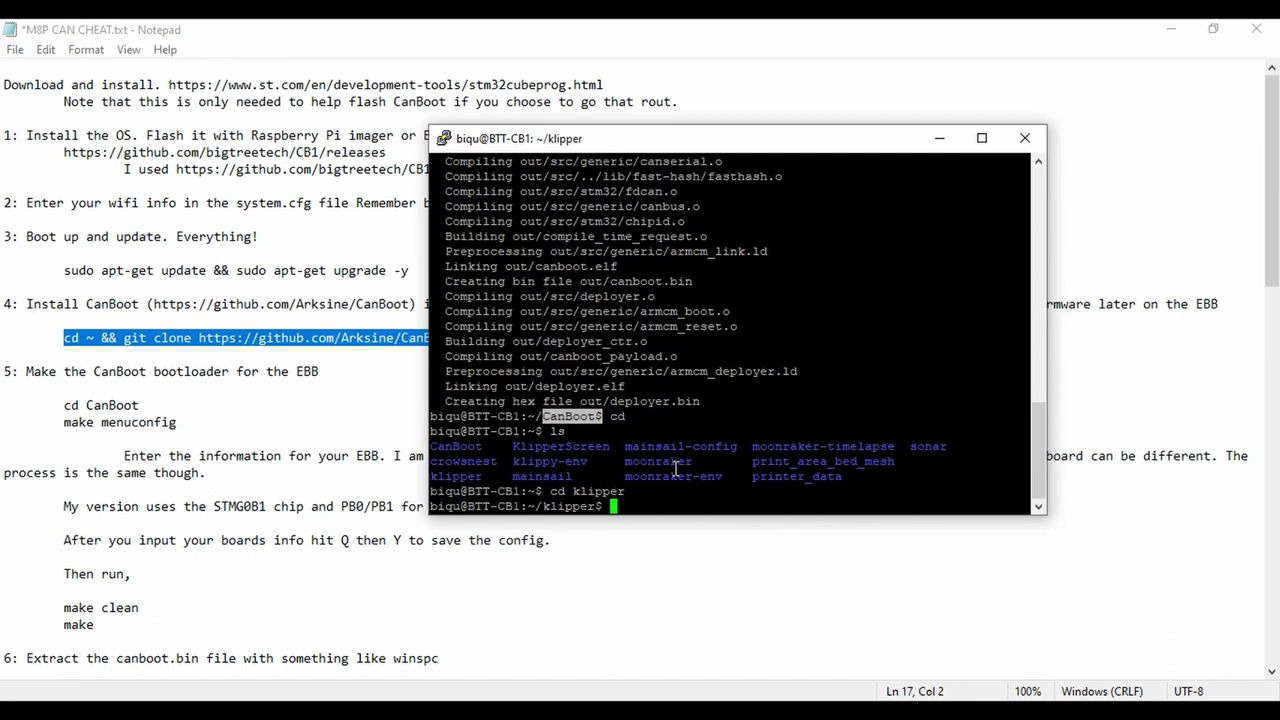
Step: Run make menuconfig in the klipper directory to launch the firmware configuration
type("make menuconfig u")
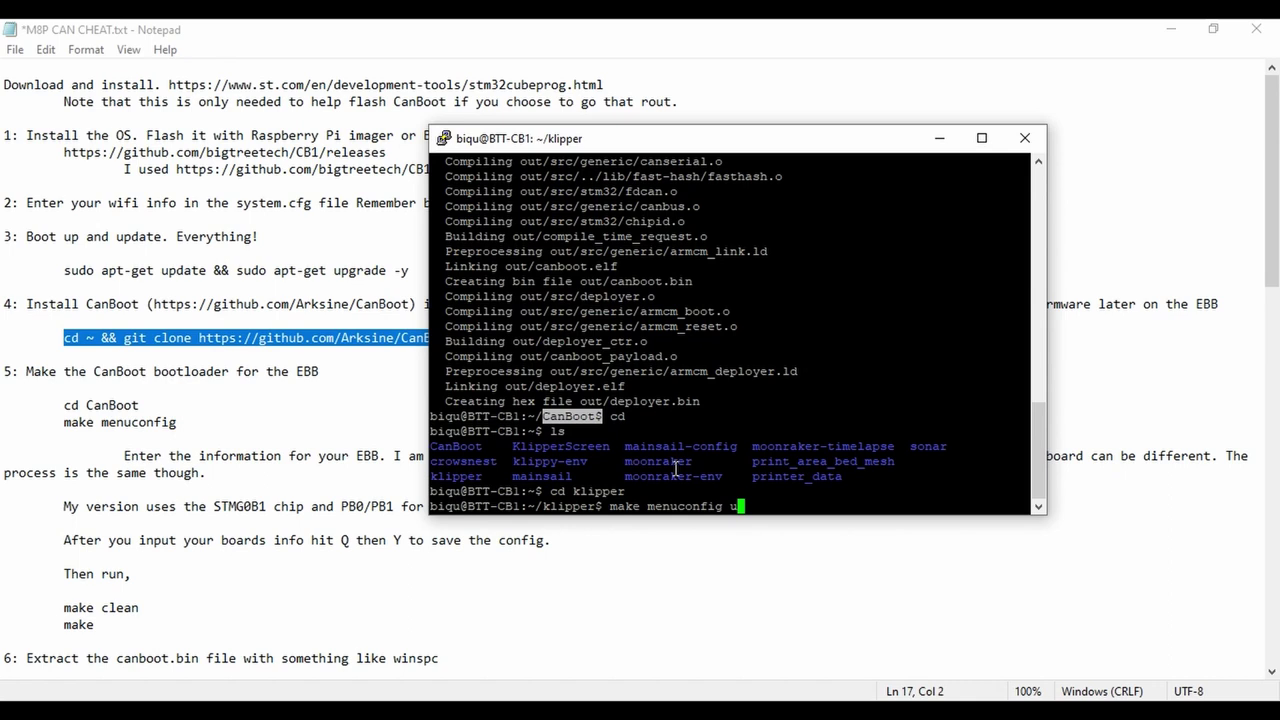
key("BackSpace")
key("BackSpace")
key("Return")
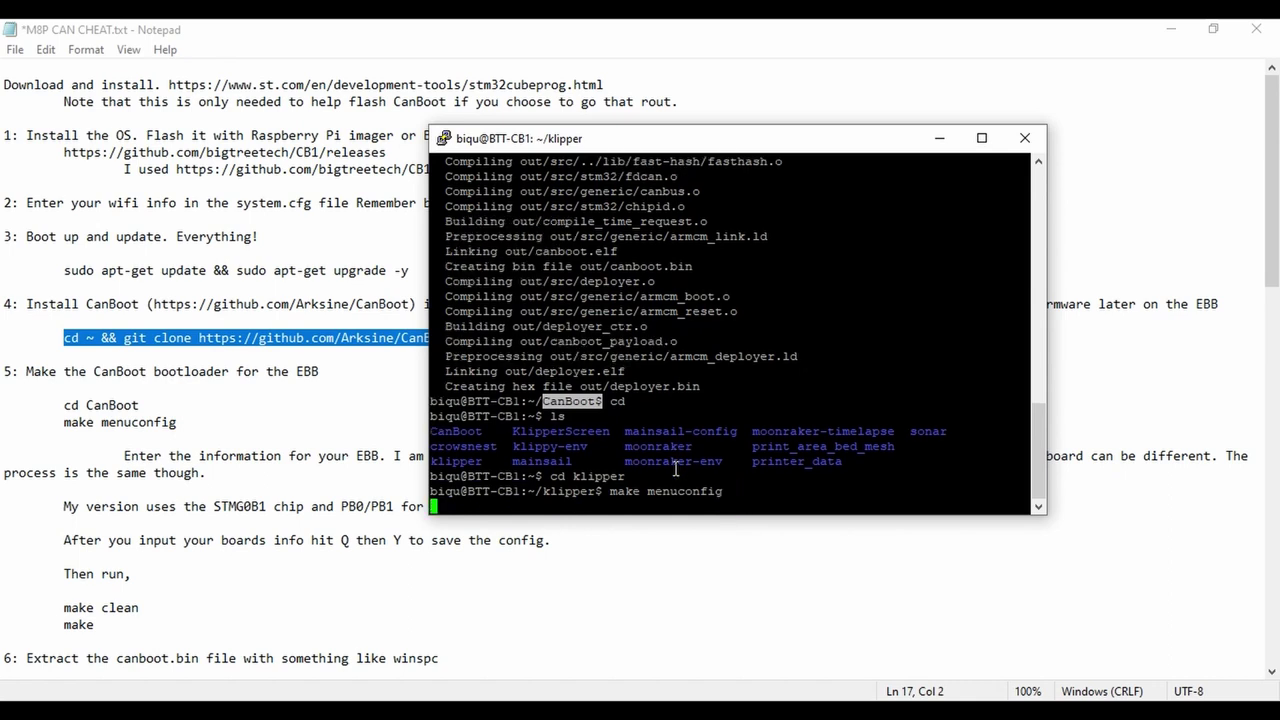